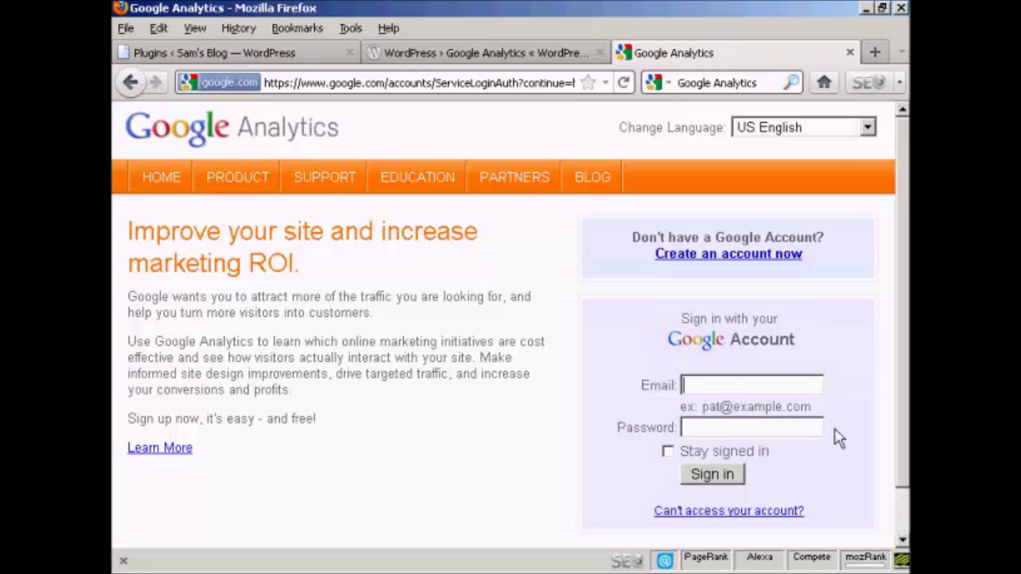
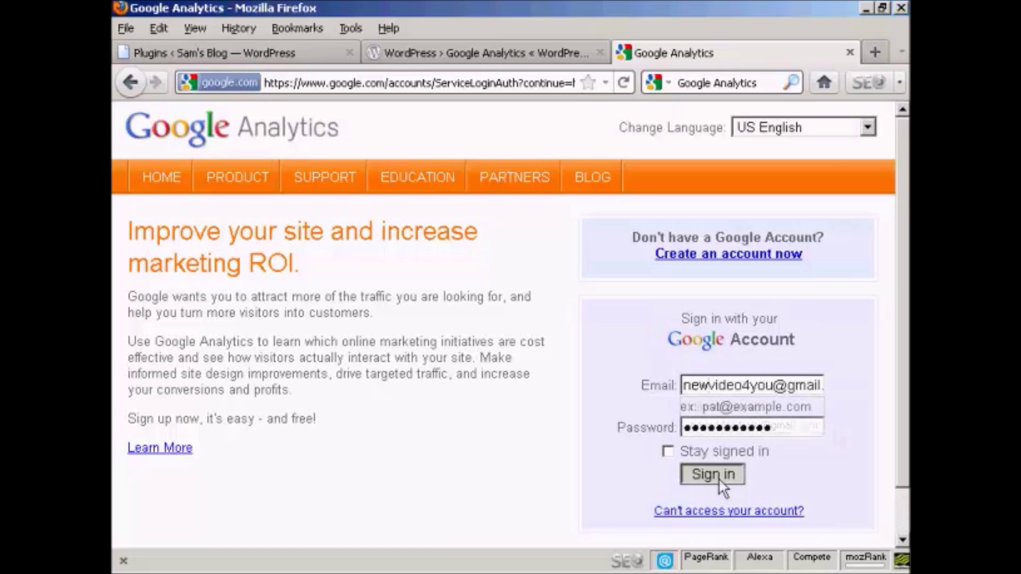
- Sign in to Google Analytics and start adding a new website profile from Analytics Settings
click(718, 479)
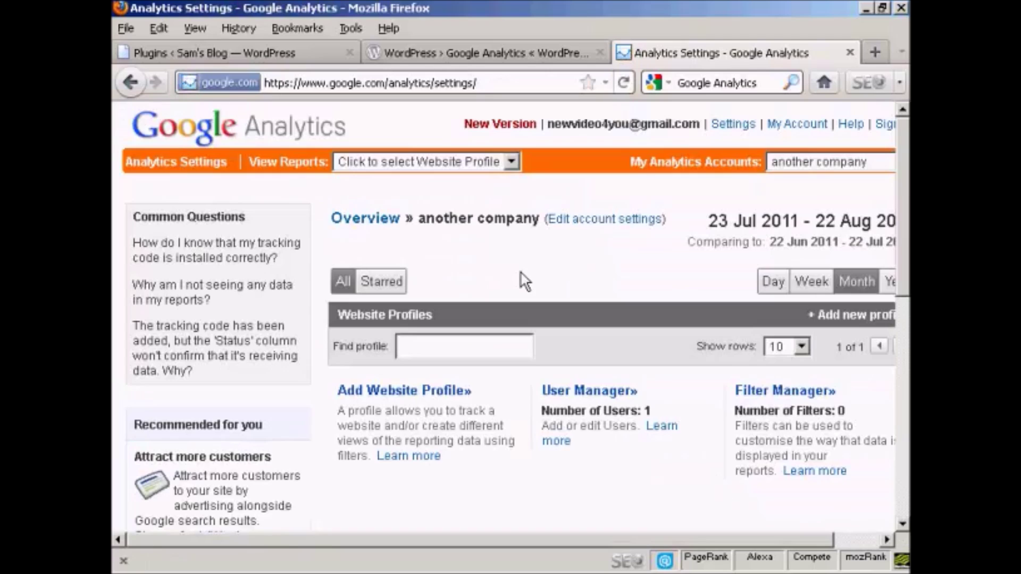
click(512, 161)
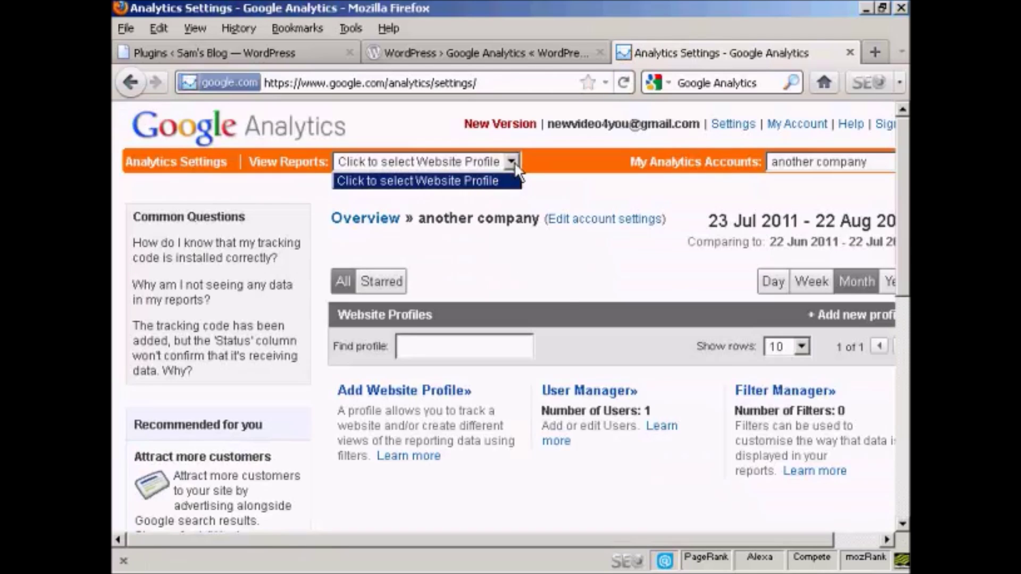
click(513, 158)
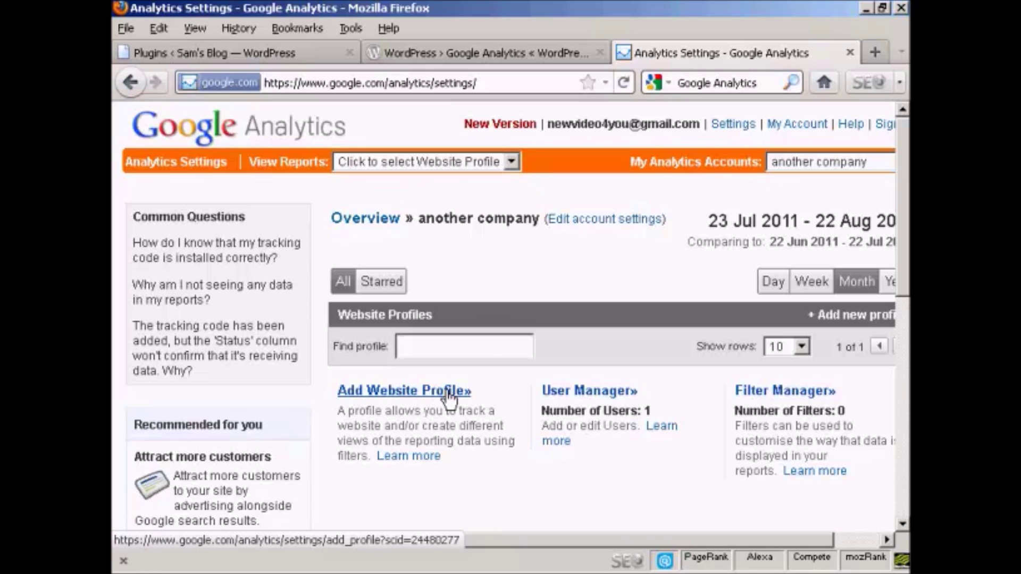
click(463, 393)
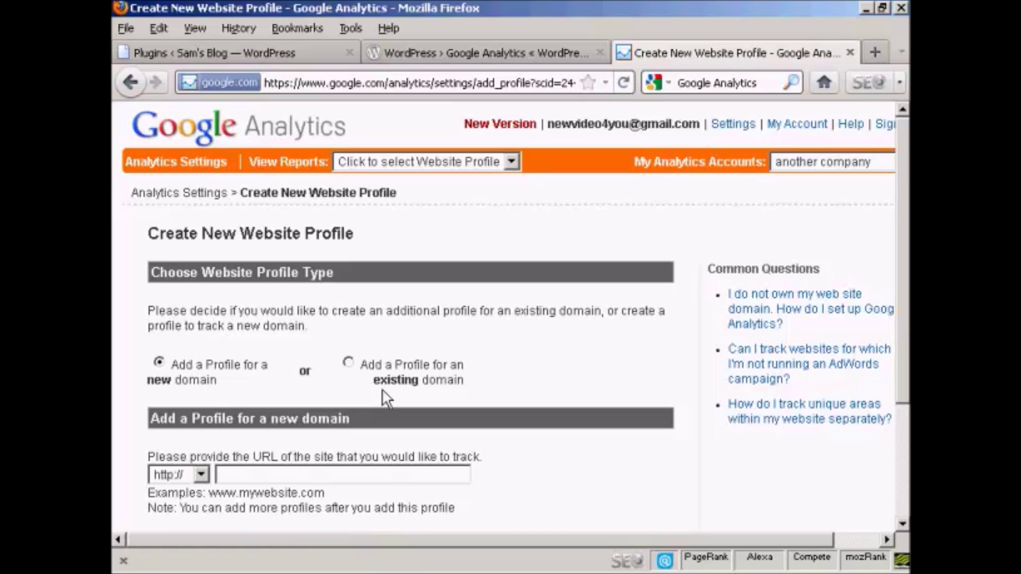
scroll(564, 409, down, 3)
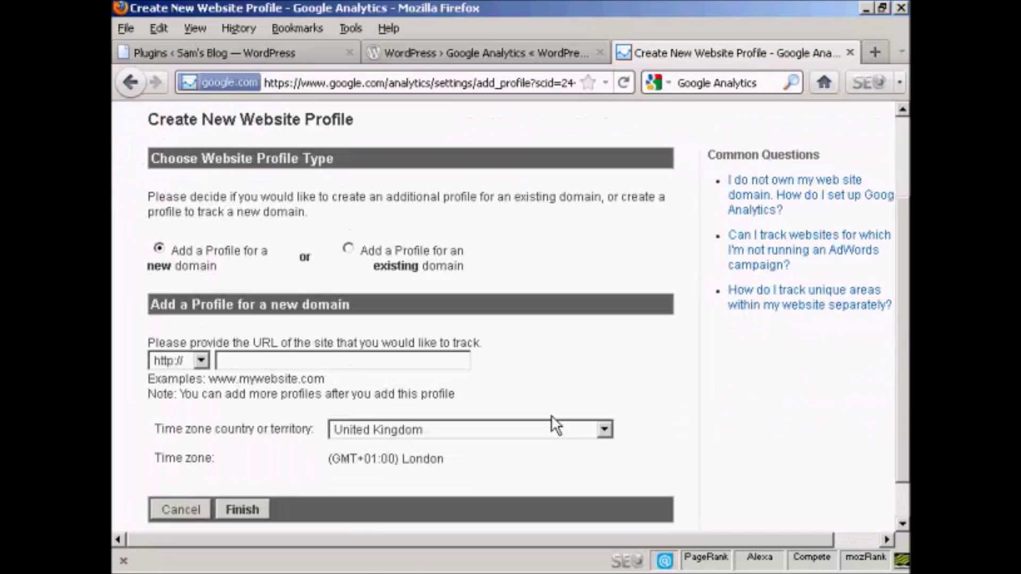
click(237, 358)
text(www.totalwebnet)
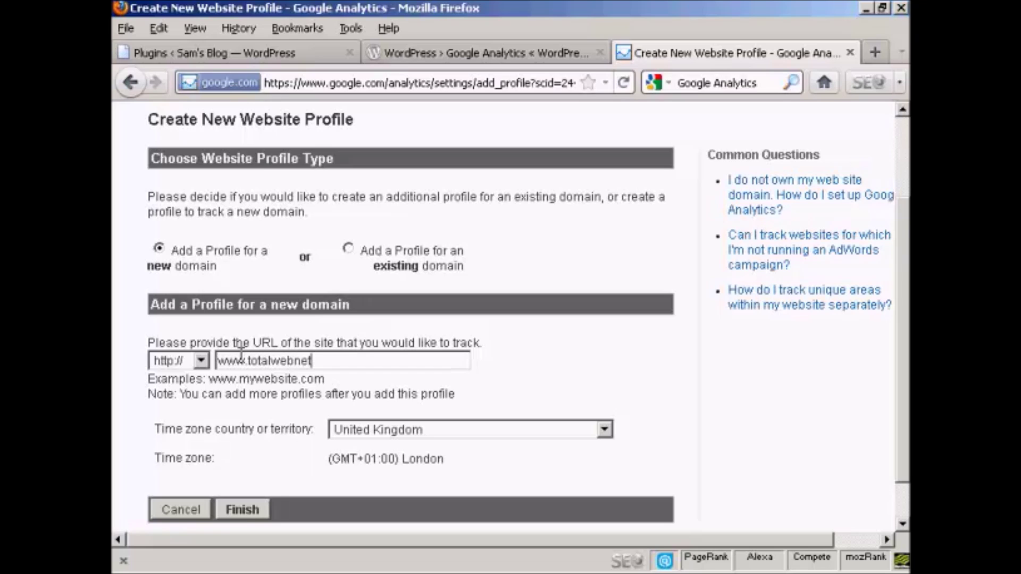
text(.com)
- Try Australia, return the time zone country to United Kingdom, and finish creating the profile
click(605, 432)
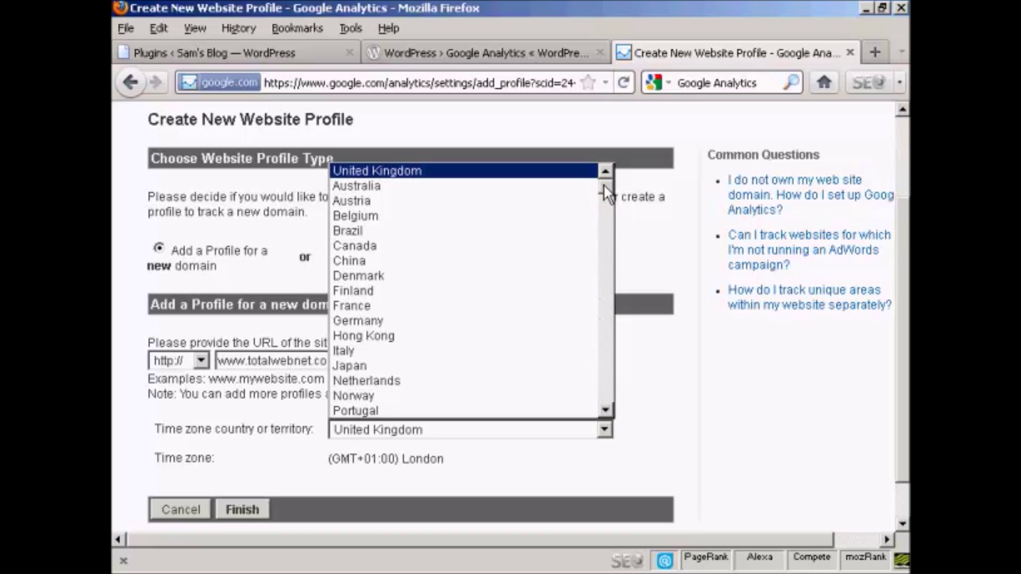
drag(604, 184, 604, 187)
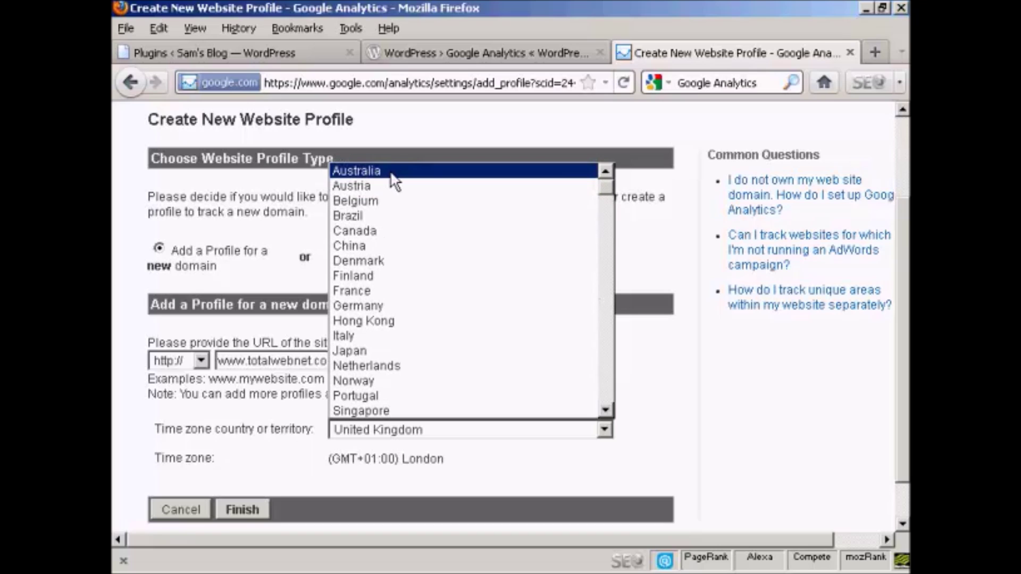
click(391, 174)
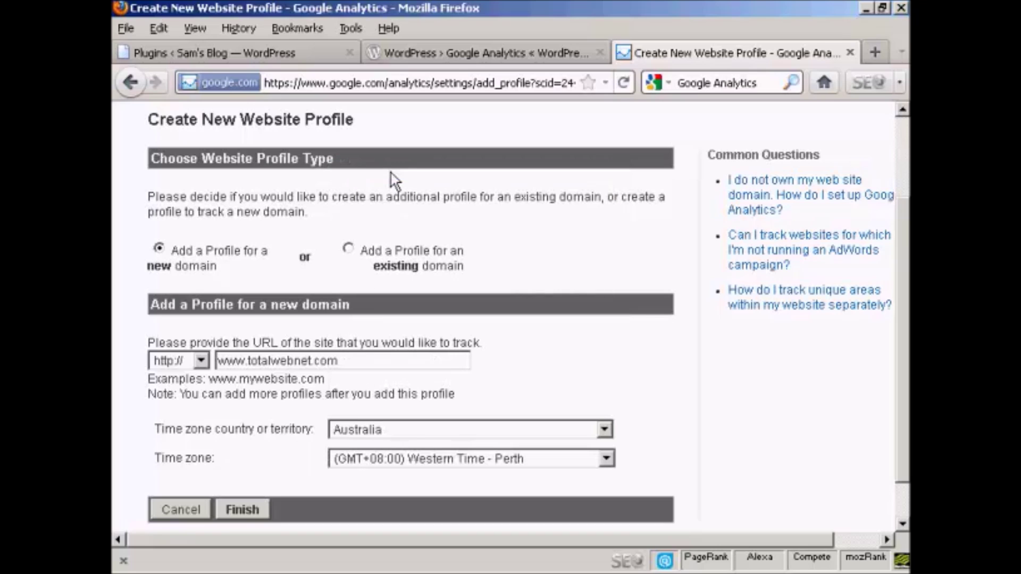
click(606, 460)
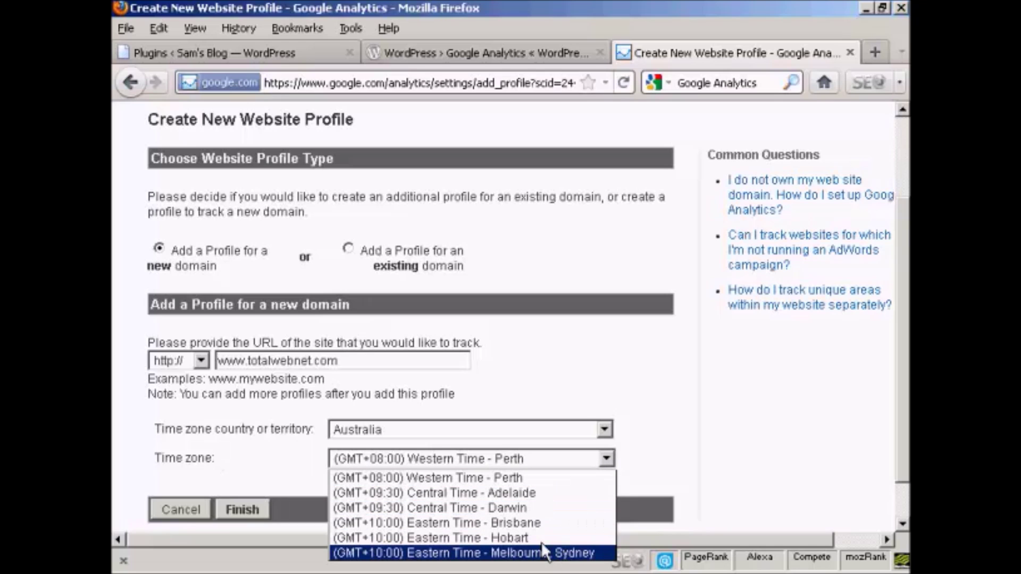
click(634, 377)
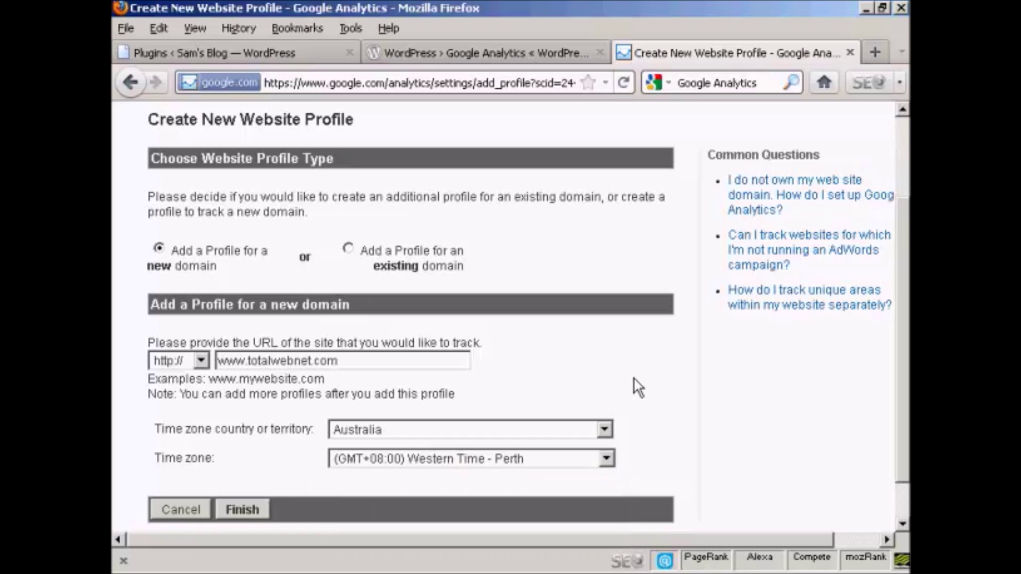
click(606, 429)
click(603, 169)
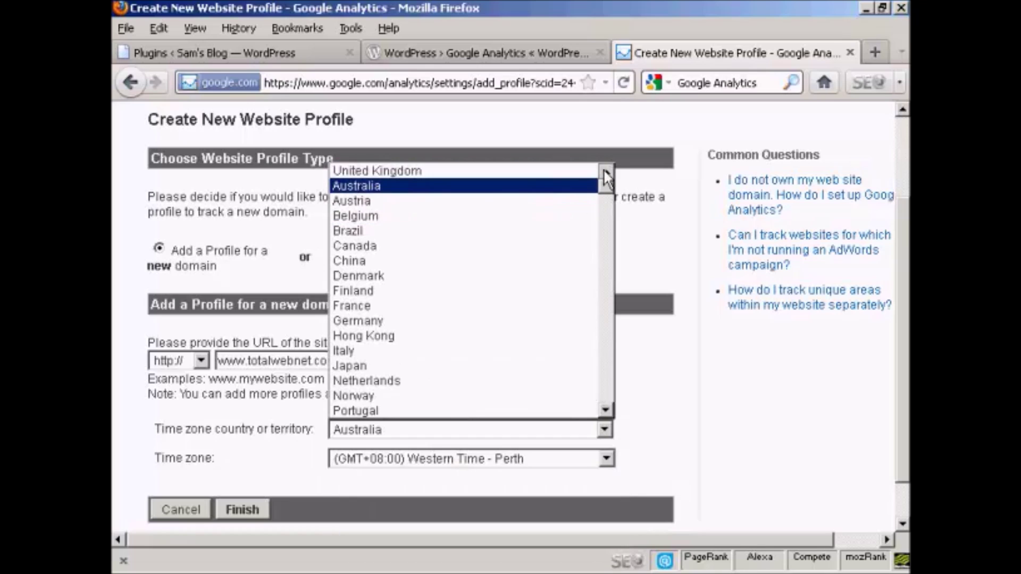
click(529, 172)
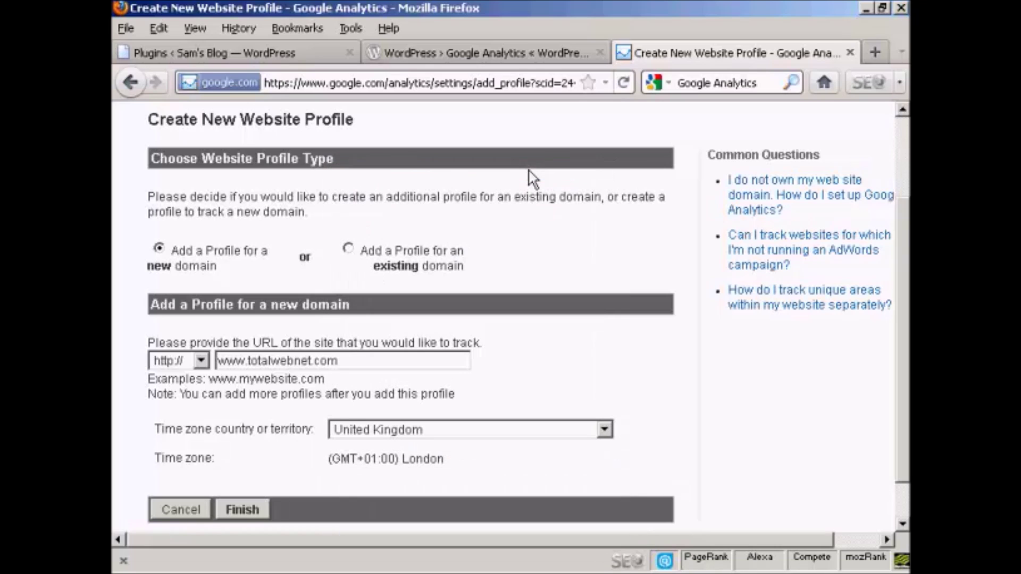
click(240, 508)
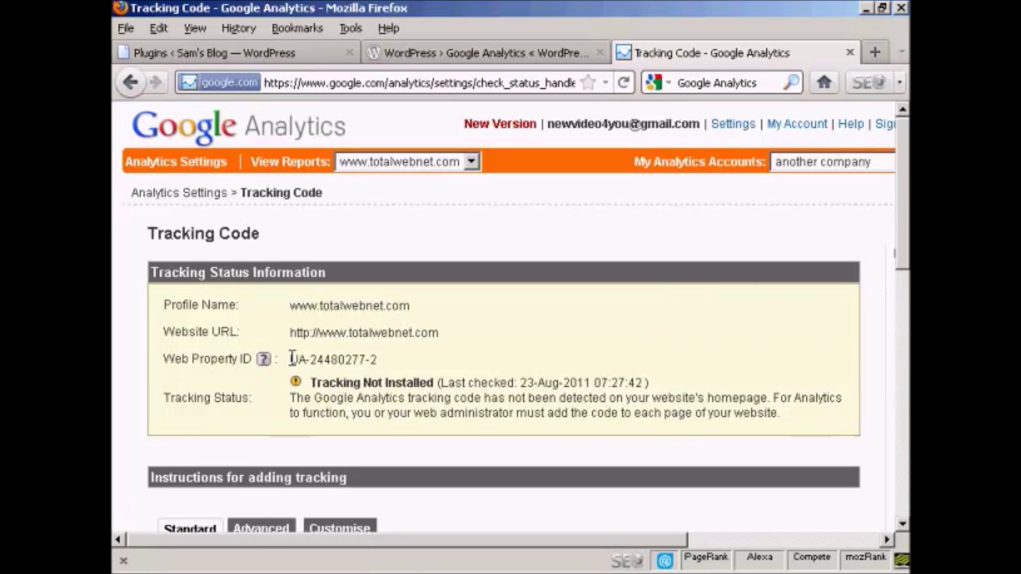
drag(292, 360, 383, 366)
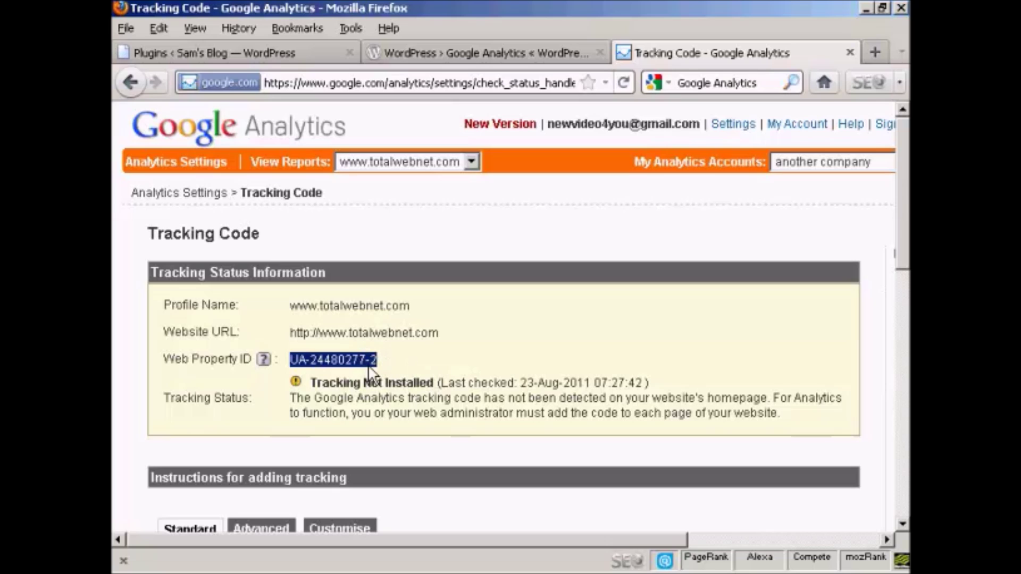
right_click(355, 362)
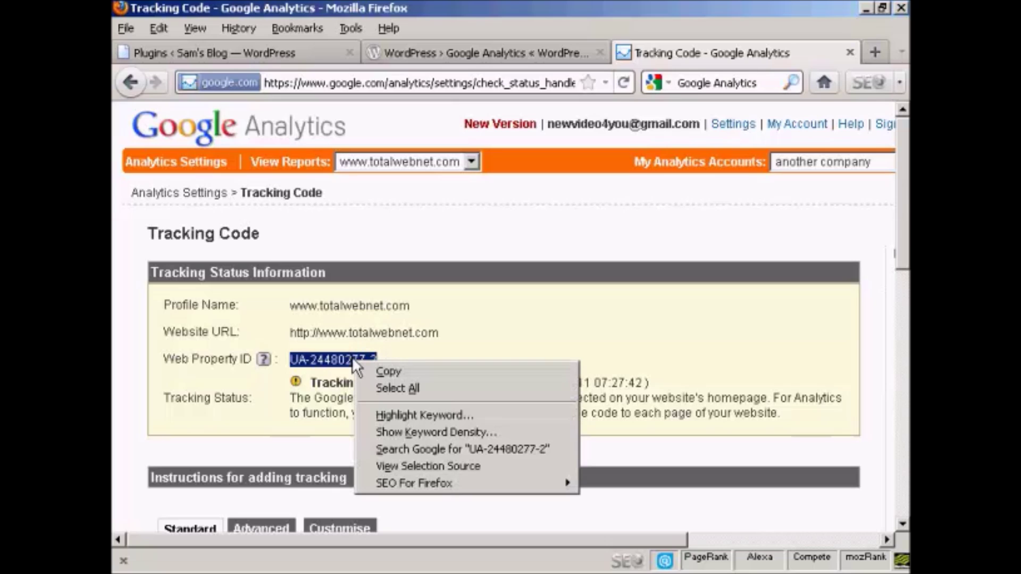
click(389, 371)
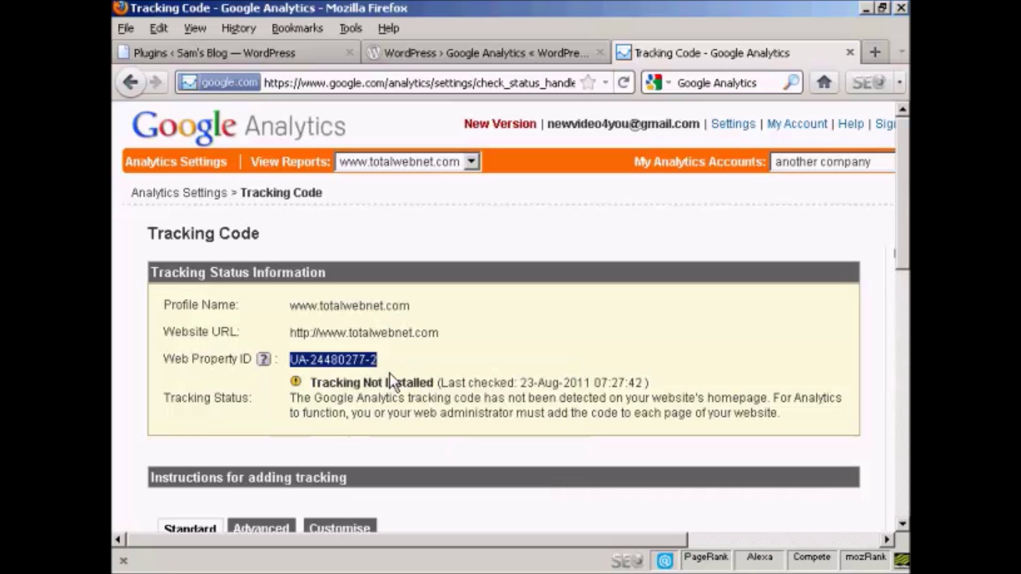
drag(566, 542, 570, 541)
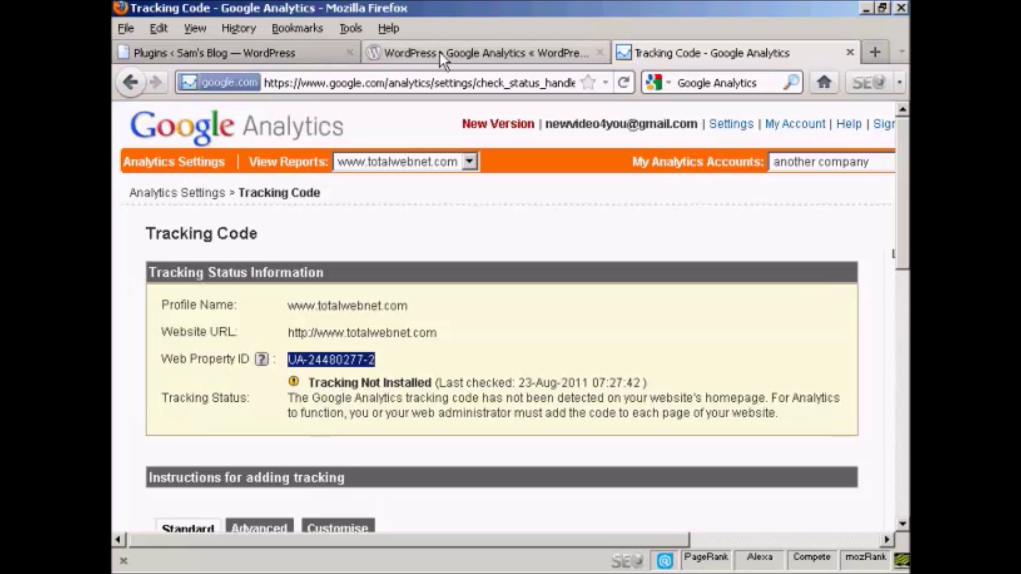
- Look over the Google Analytics plugin page on wordpress.org, then return to the blog's Plugins admin page
click(495, 51)
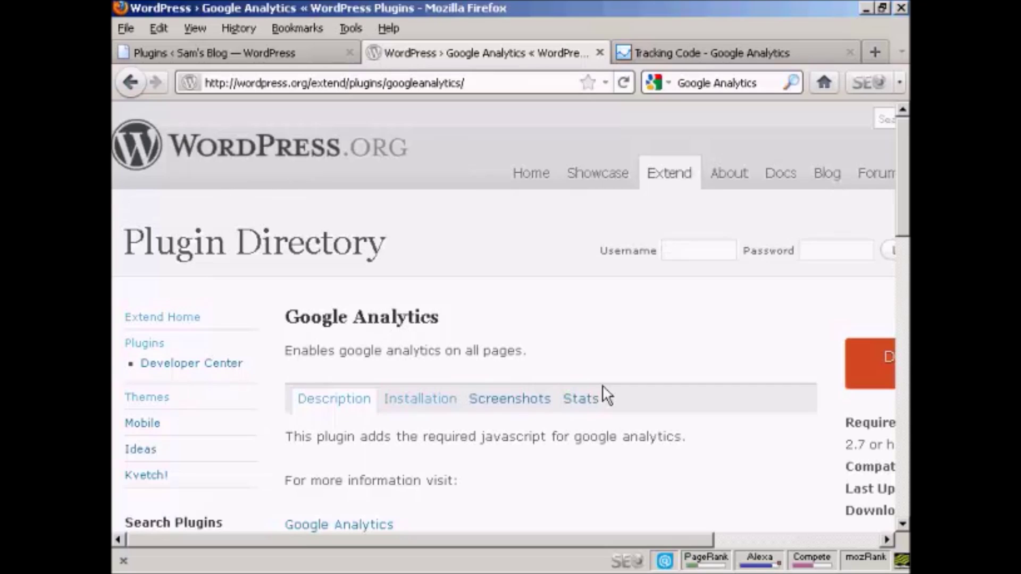
scroll(686, 433, down, 3)
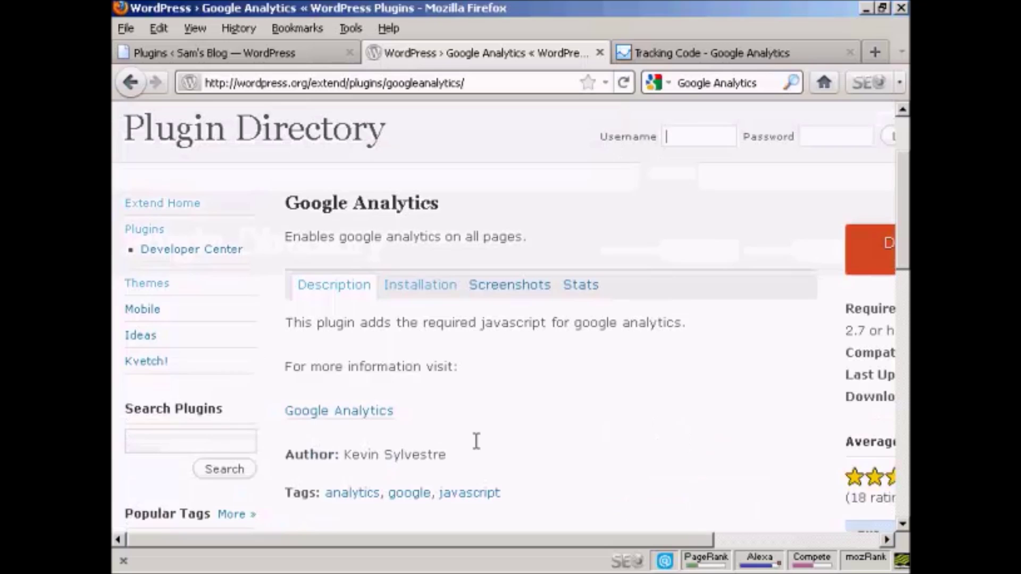
scroll(485, 392, up, 3)
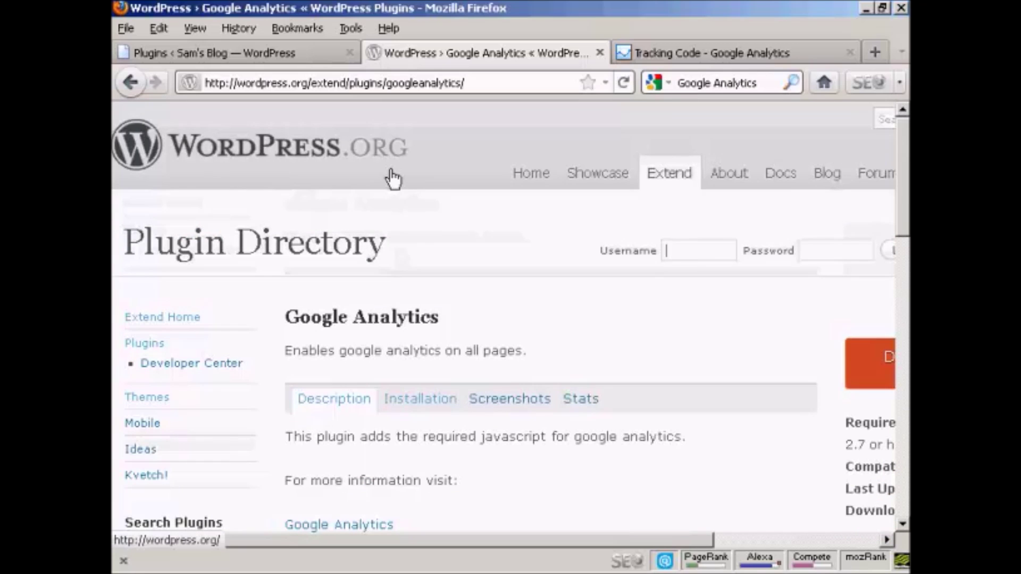
click(180, 52)
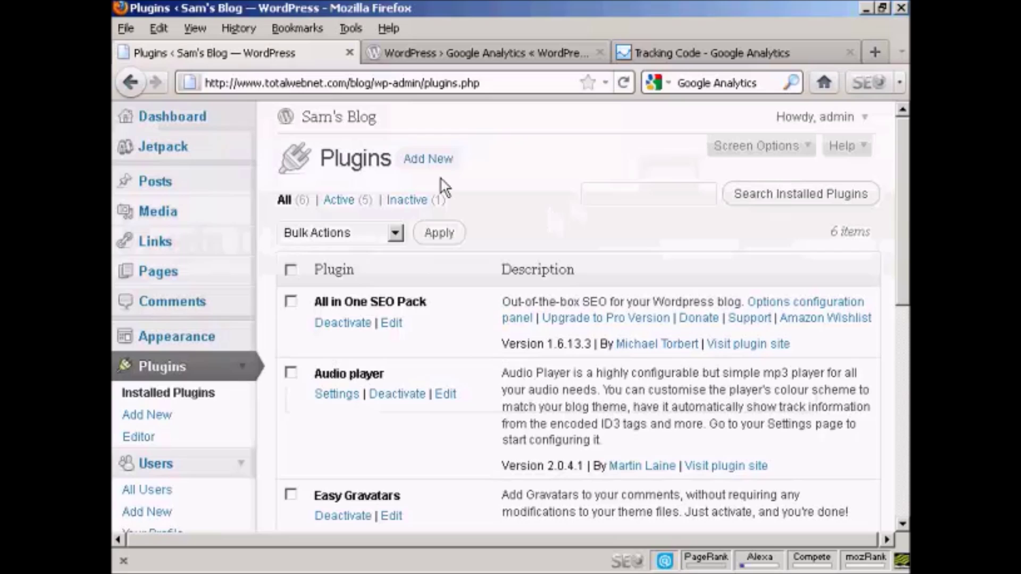
- Search new plugins for 'Google Analytics' and start installing Google Analytics 1.0.2
click(427, 159)
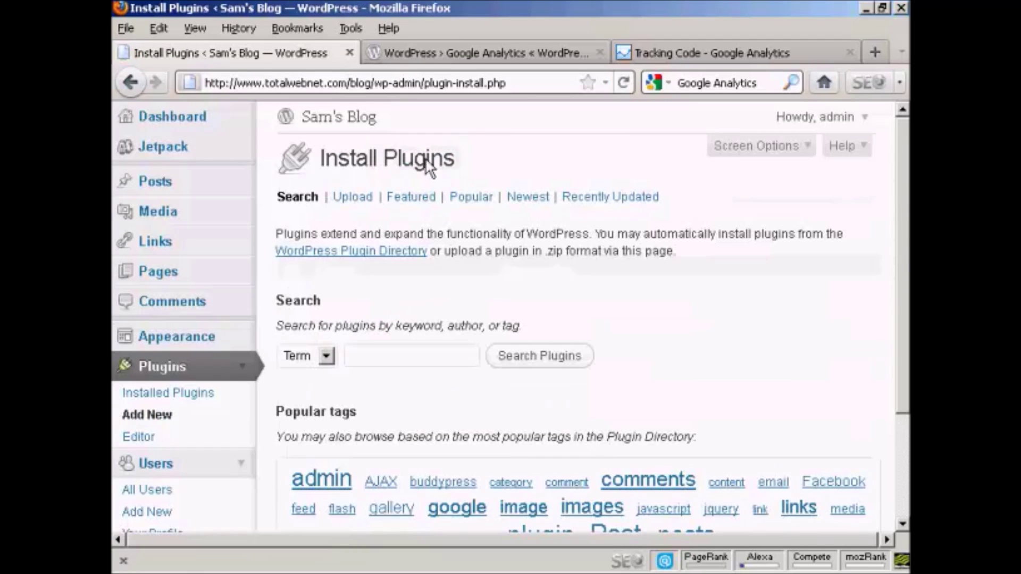
click(366, 358)
text(Google )
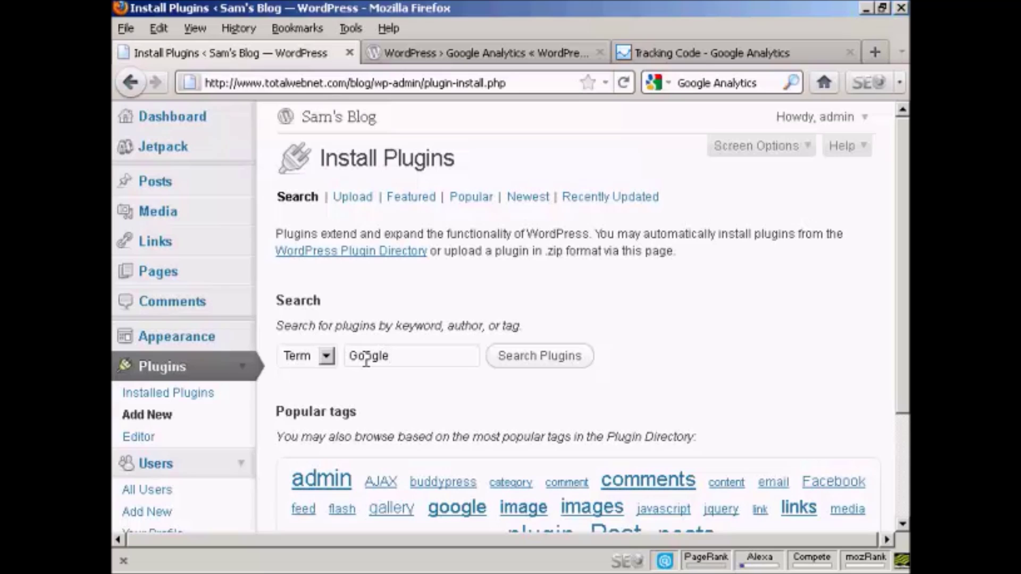
text(Analytics)
click(554, 367)
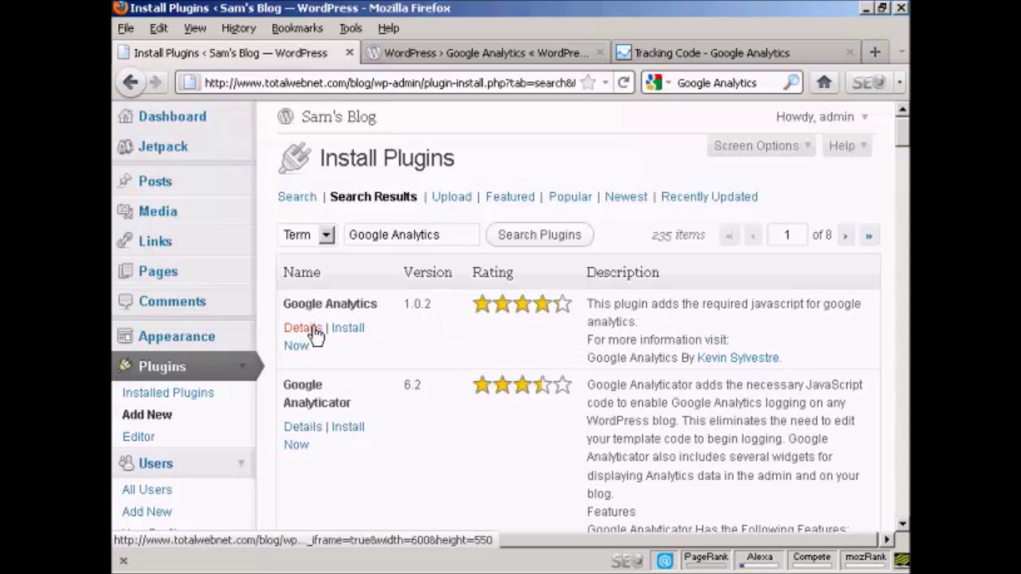
click(349, 329)
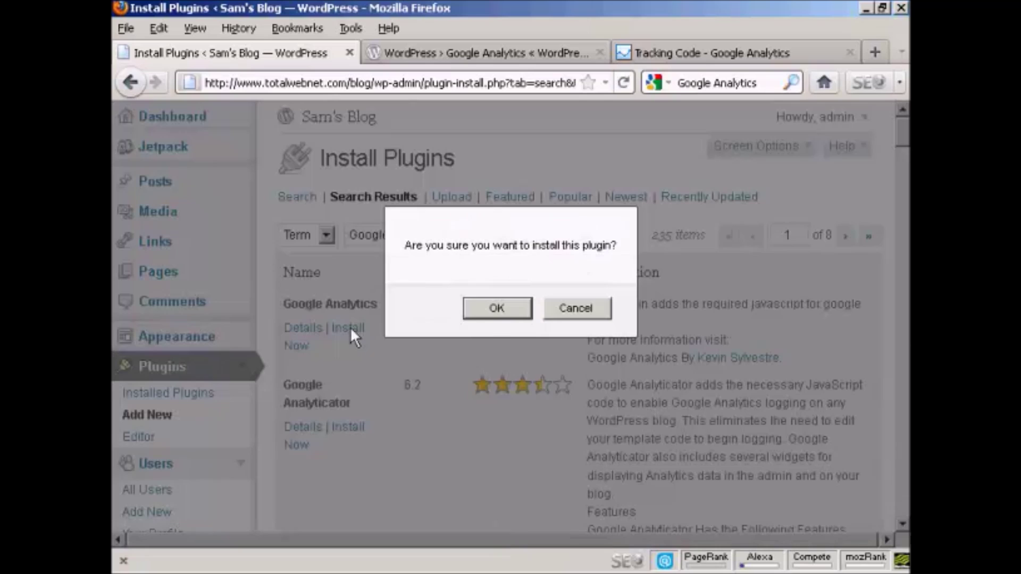
- Confirm the install, activate Google Analytics 1.0.2, and check it in the plugins list
click(507, 311)
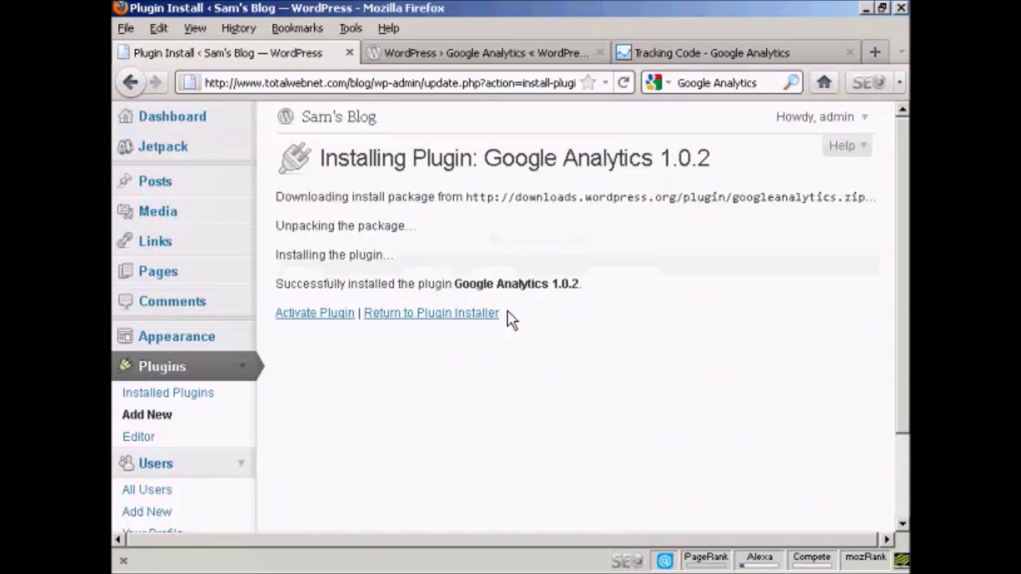
click(317, 314)
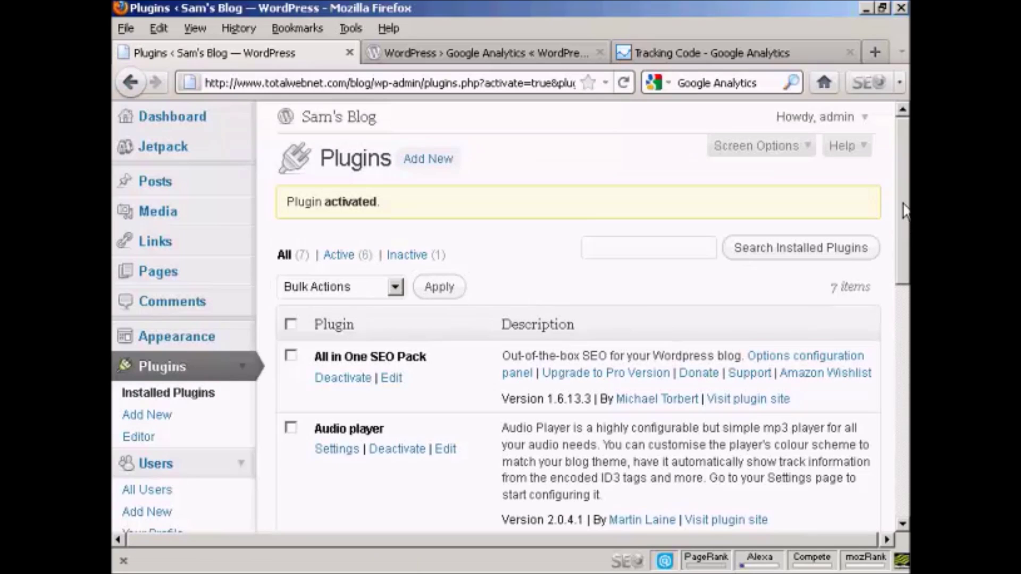
scroll(904, 210, down, 7)
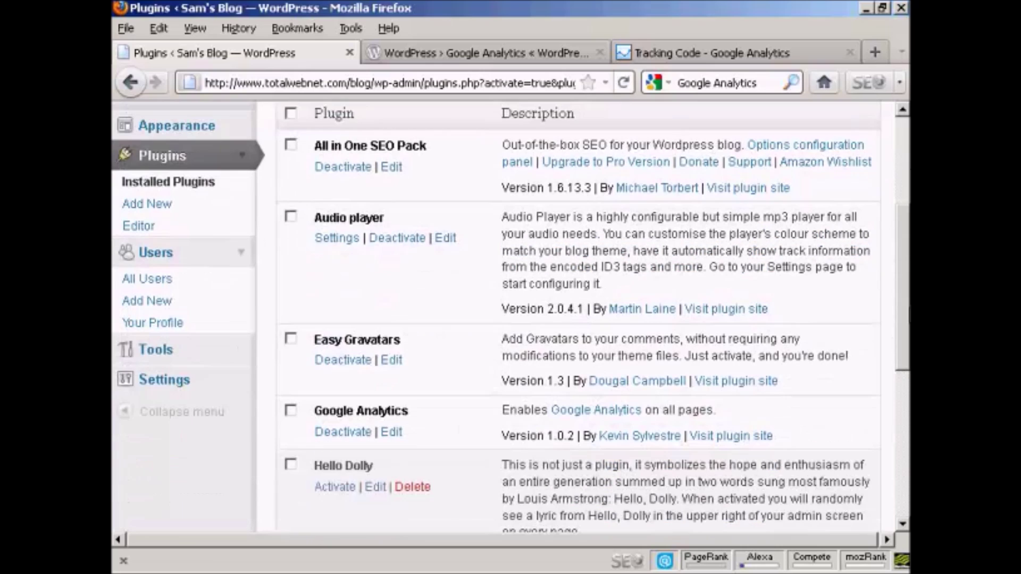
click(159, 387)
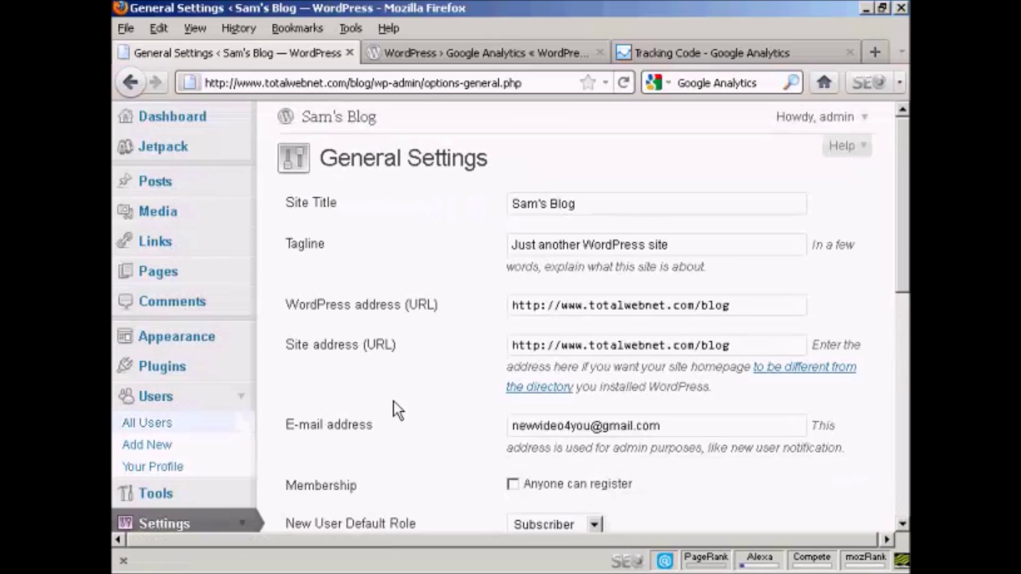
- Open Settings > Google Analytics to show the plugin's UA-0000000-0 placeholder ID
scroll(424, 426, down, 5)
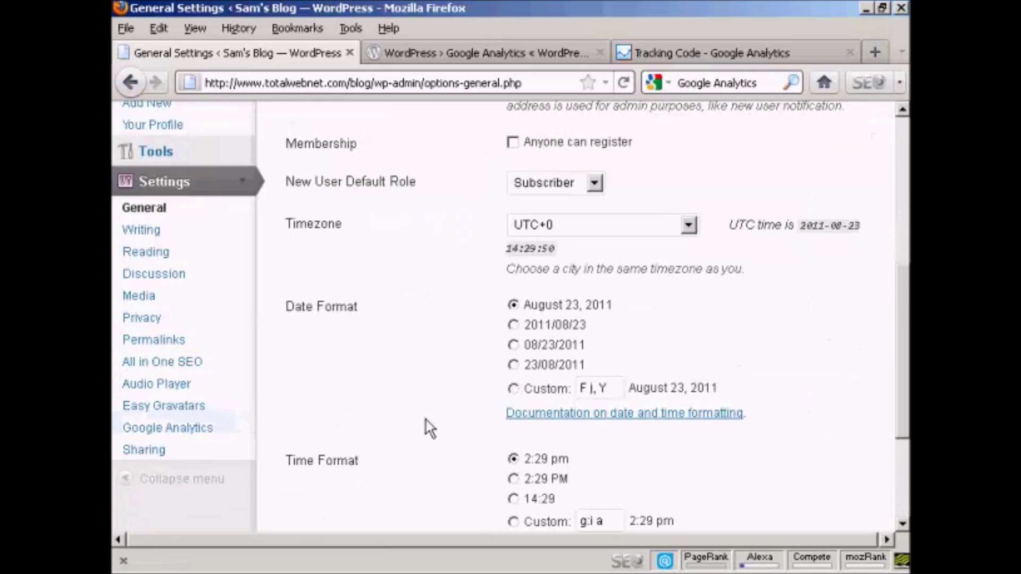
click(192, 435)
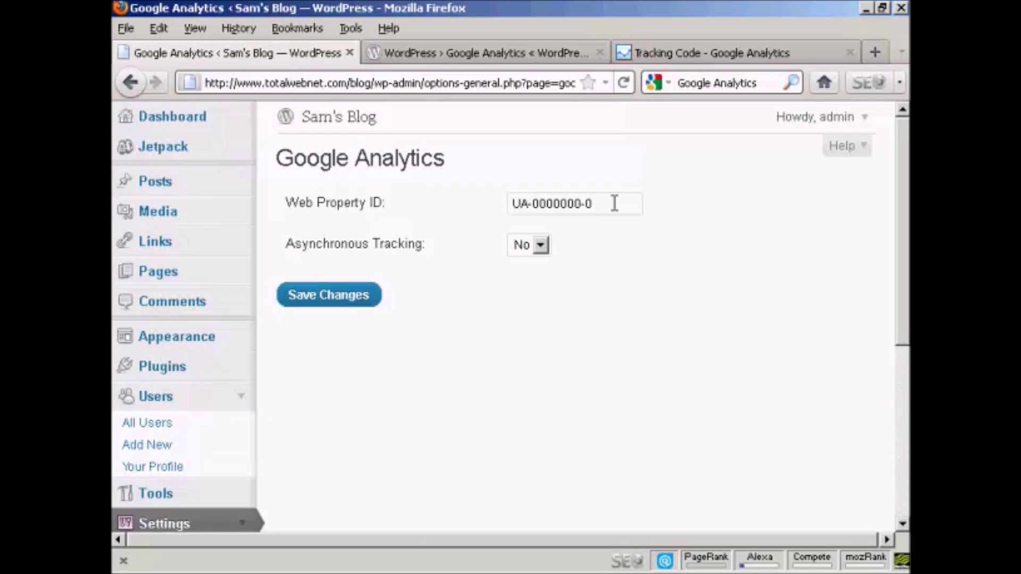
- Replace UA-0000000-0 with the copied Web Property ID and save, keeping Asynchronous Tracking at No
drag(606, 203, 465, 211)
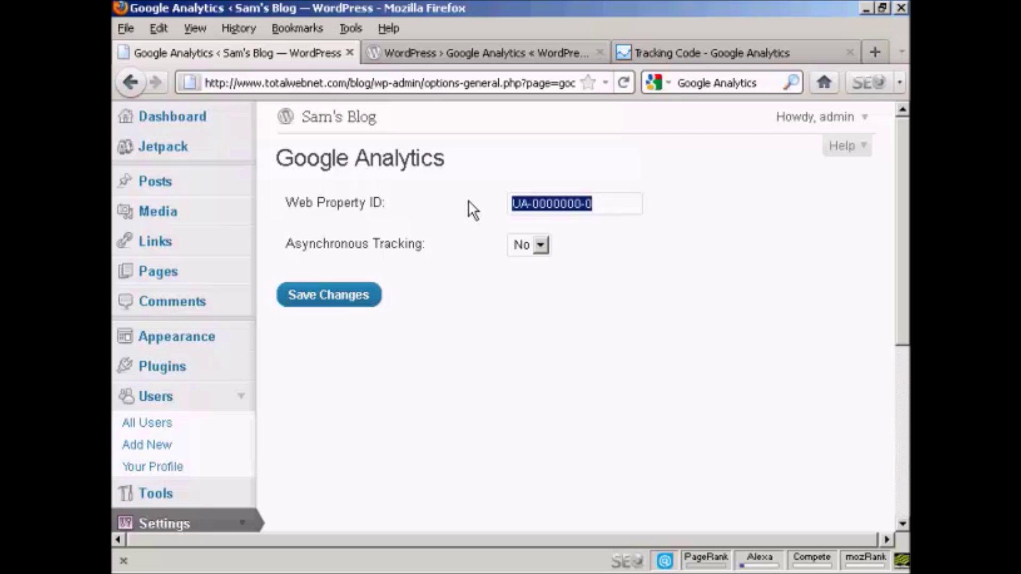
key(Delete)
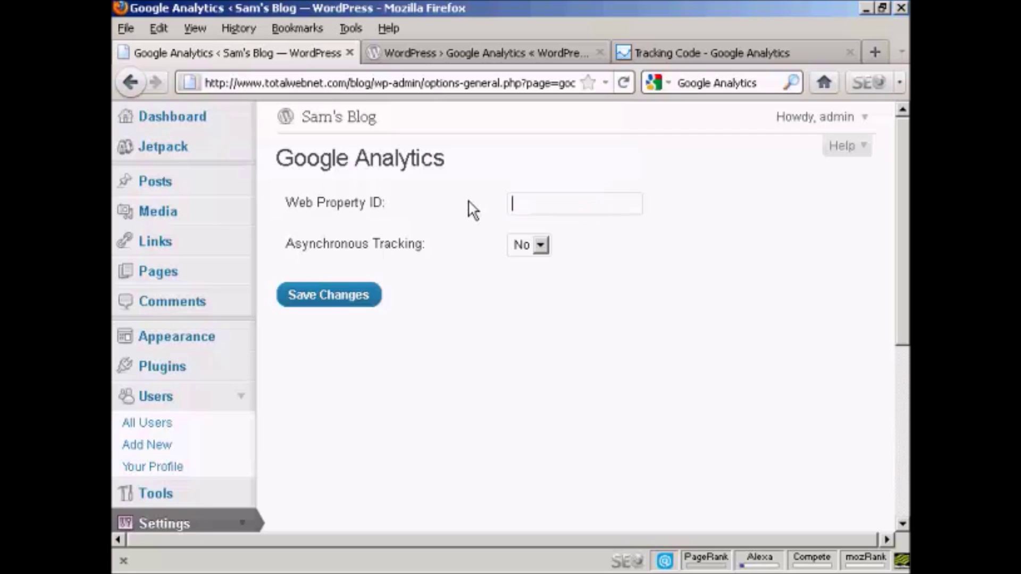
key(ctrl+v)
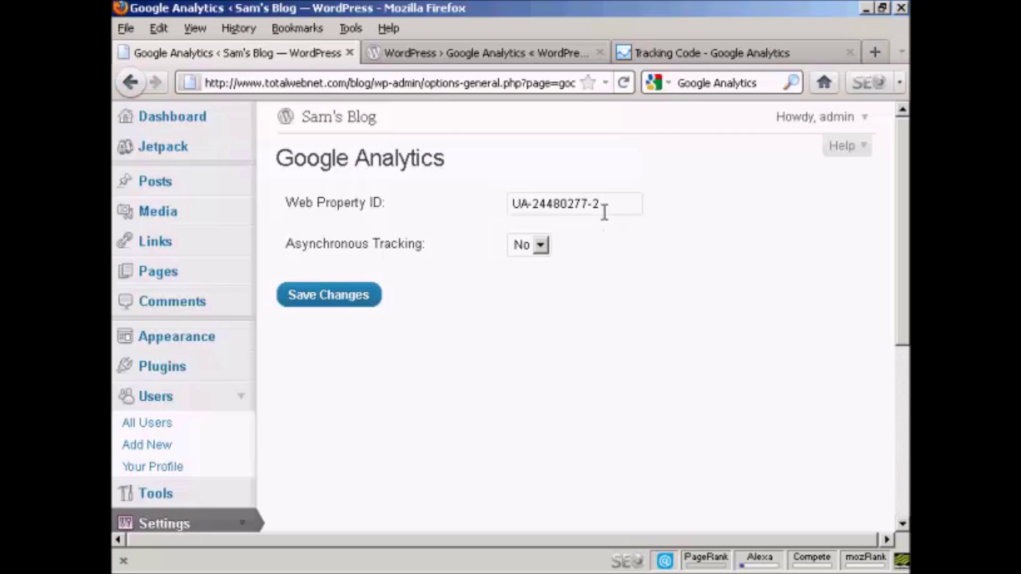
click(539, 246)
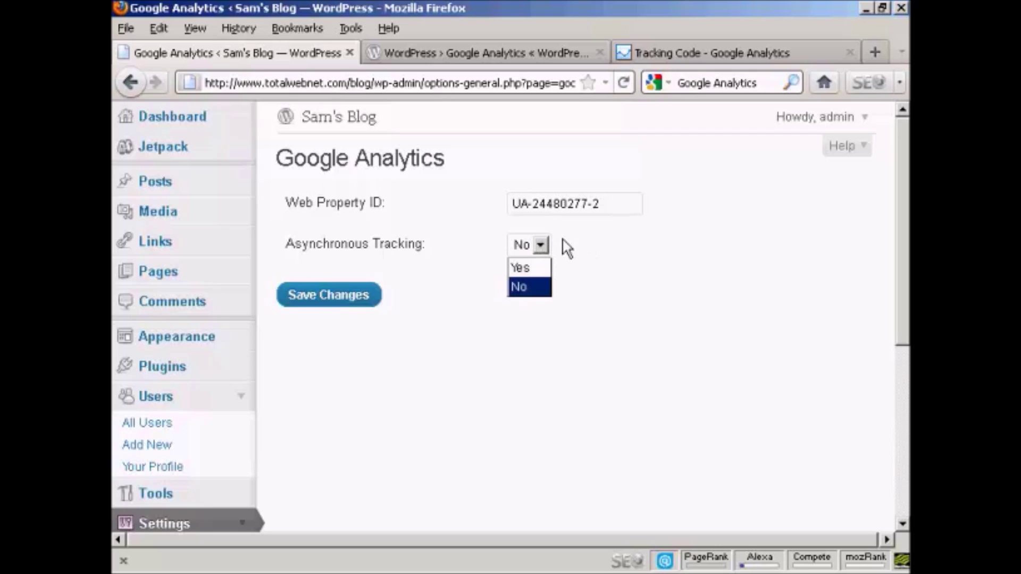
click(581, 243)
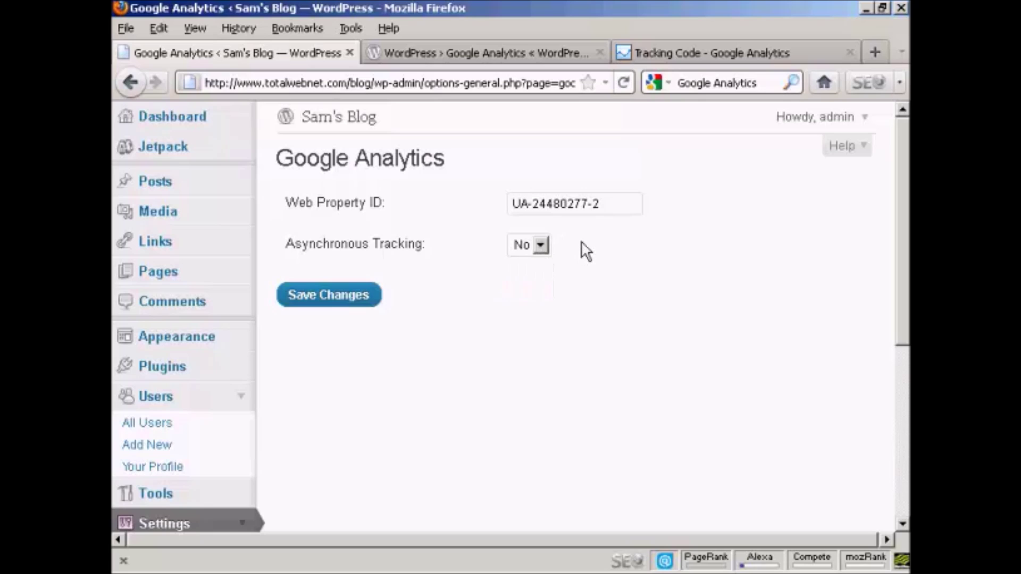
click(321, 308)
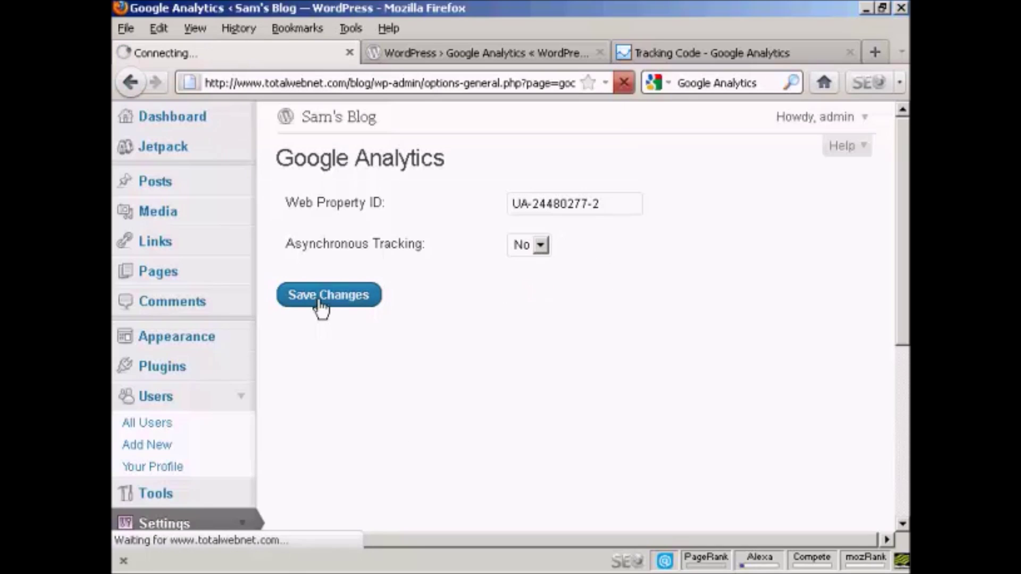